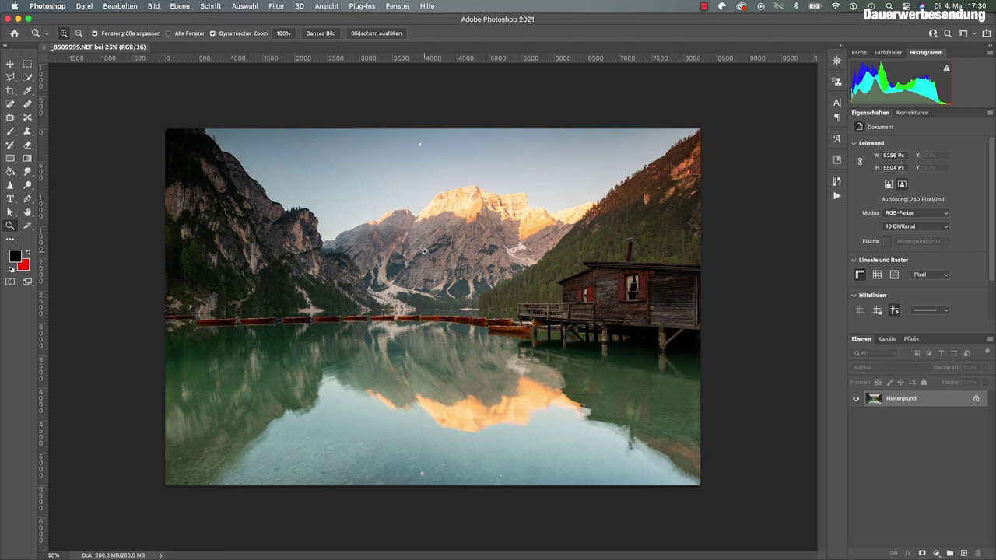
# Duplicate Hintergrund to Hintergrund Kopie and preview a 34.6-pixel Gaussian blur on the copy
pyautogui.click(378, 304)
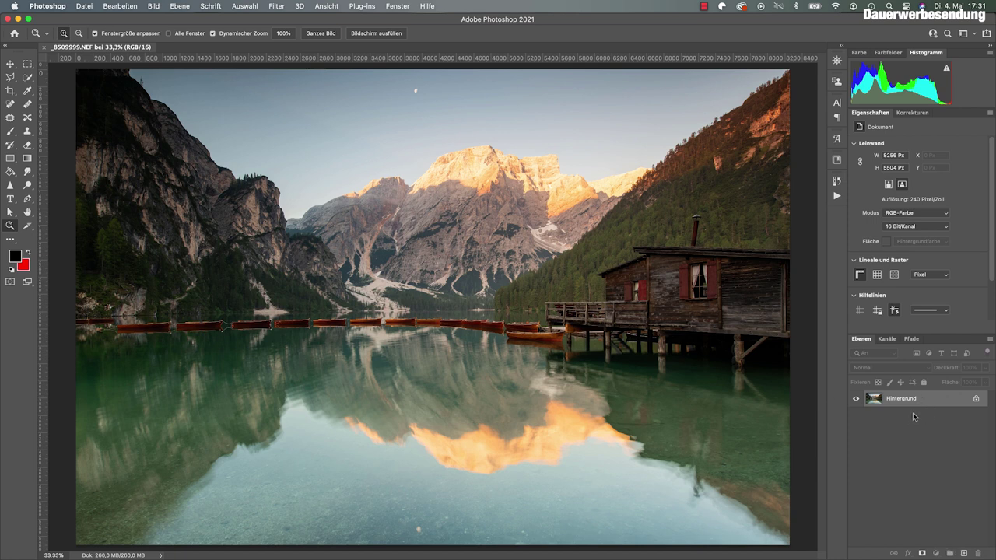
pyautogui.moveTo(914, 400); pyautogui.dragTo(963, 552)
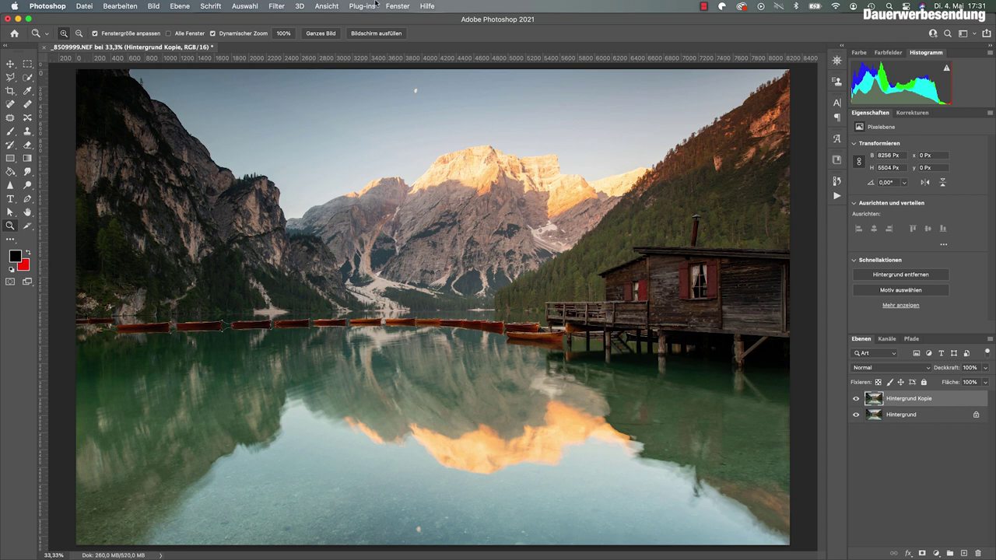
pyautogui.click(277, 7)
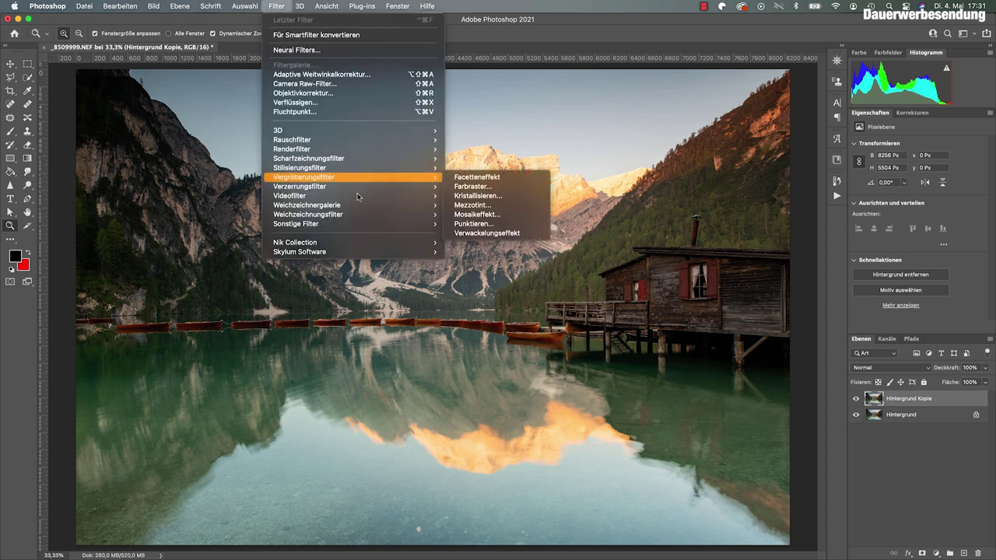
pyautogui.moveTo(326, 215)
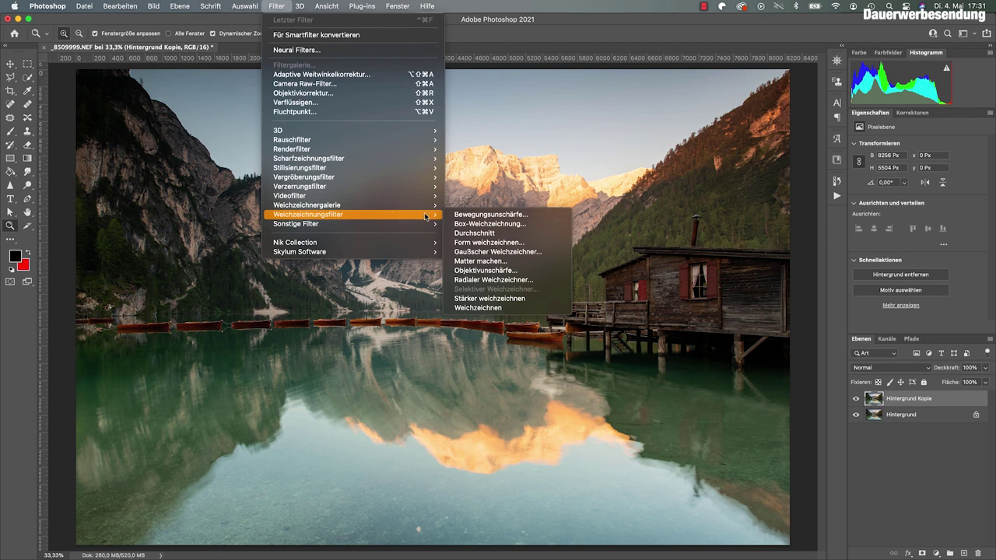
pyautogui.click(489, 249)
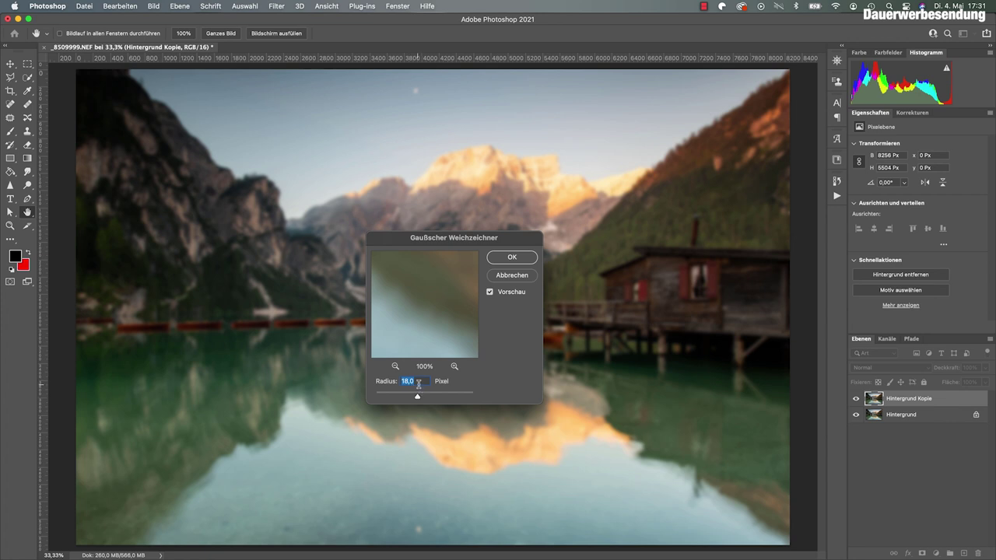
pyautogui.moveTo(416, 396); pyautogui.dragTo(432, 398)
pyautogui.moveTo(433, 398); pyautogui.dragTo(419, 398)
pyautogui.moveTo(419, 398); pyautogui.dragTo(425, 399)
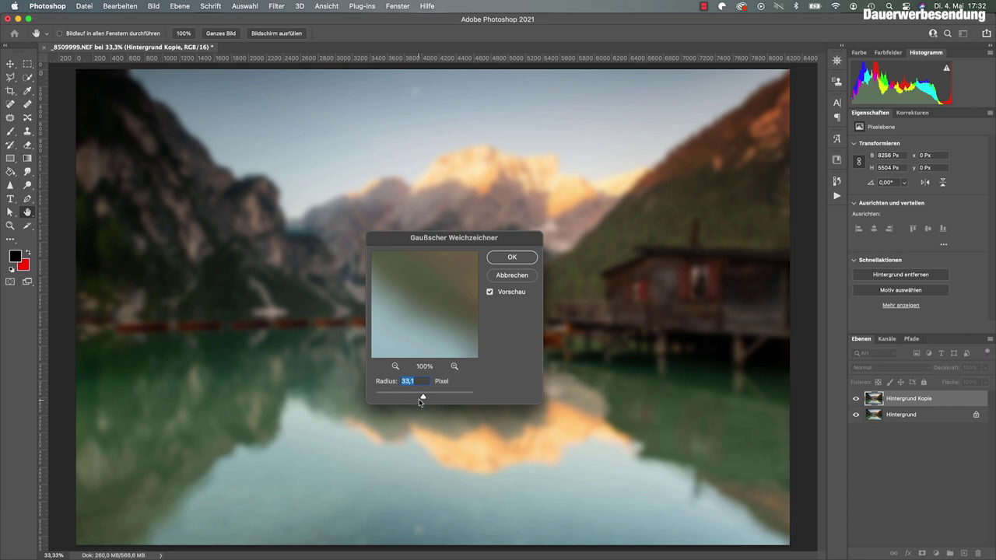
pyautogui.moveTo(423, 399); pyautogui.dragTo(424, 399)
# Cancel the blur preview and convert Hintergrund Kopie into a smart object
pyautogui.click(512, 276)
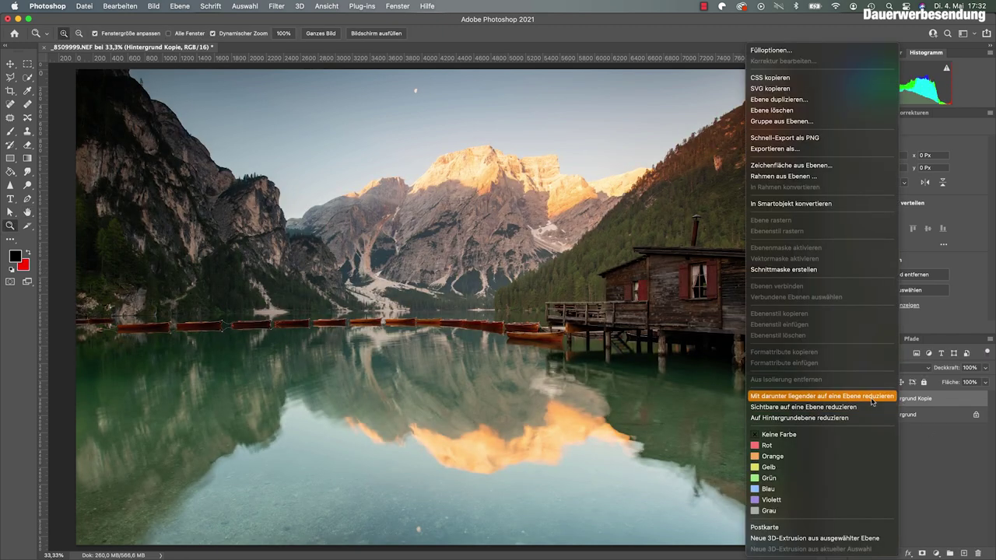
pyautogui.click(809, 208)
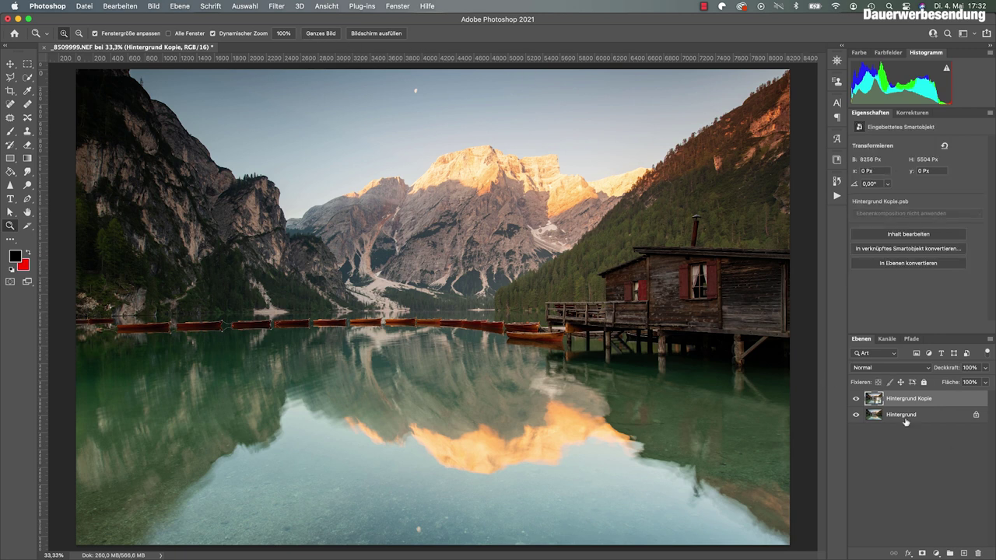
pyautogui.click(274, 5)
pyautogui.moveTo(308, 214)
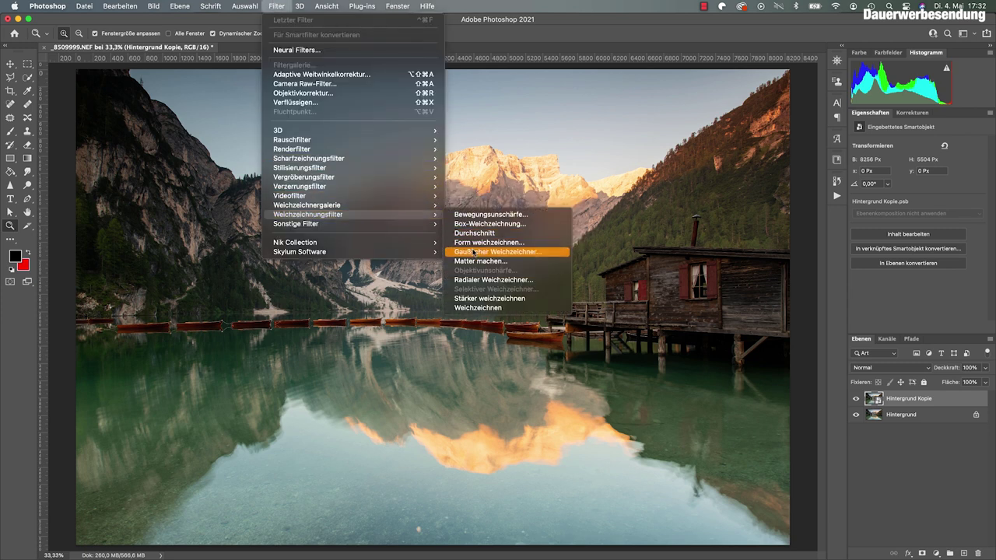
# Apply a strong Gaussian blur to Hintergrund Kopie as an editable smart filter
pyautogui.click(473, 250)
pyautogui.moveTo(437, 394); pyautogui.dragTo(424, 398)
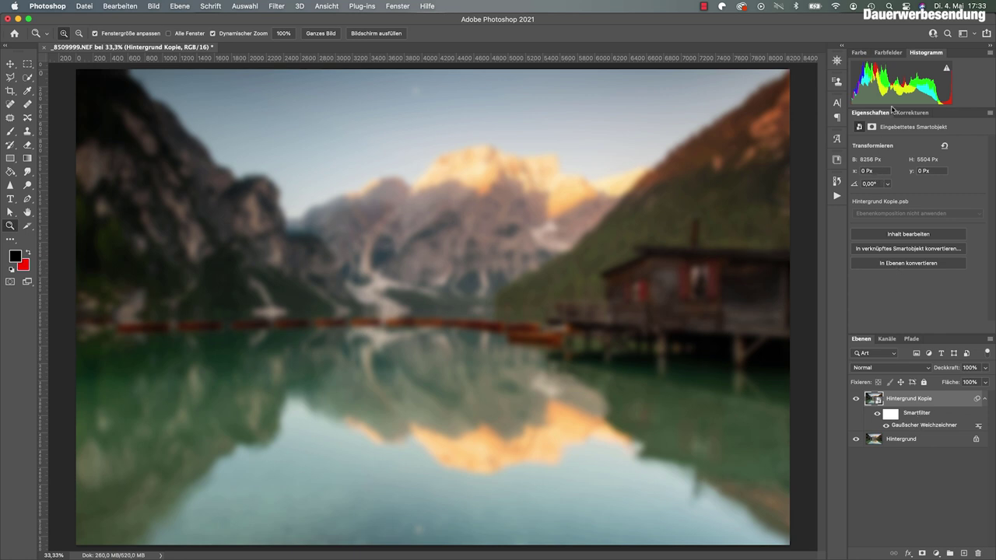
pyautogui.click(920, 114)
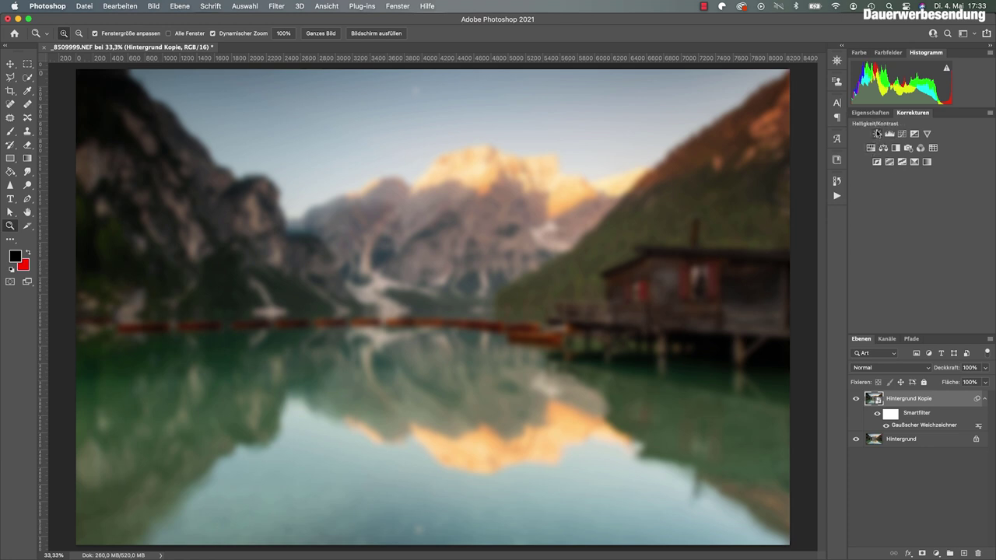
# Add a Helligkeit/Kontrast adjustment layer with brightness 69 and contrast 80
pyautogui.click(876, 134)
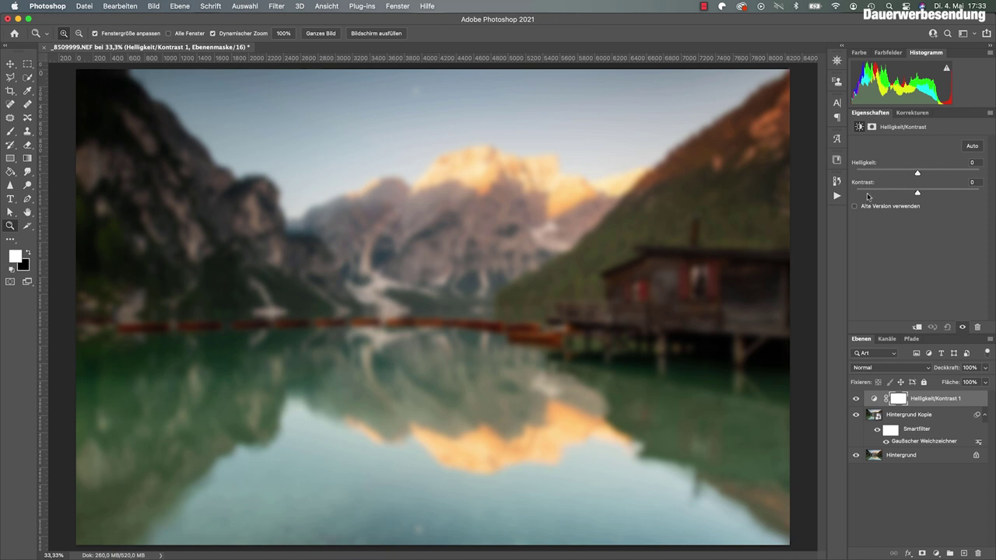
pyautogui.moveTo(919, 173); pyautogui.dragTo(947, 177)
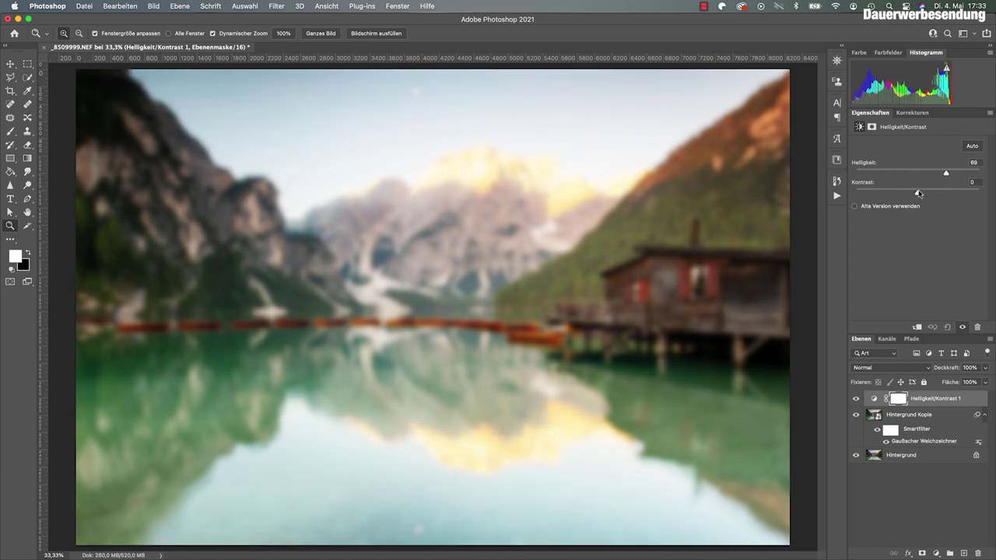
pyautogui.moveTo(920, 194); pyautogui.dragTo(968, 193)
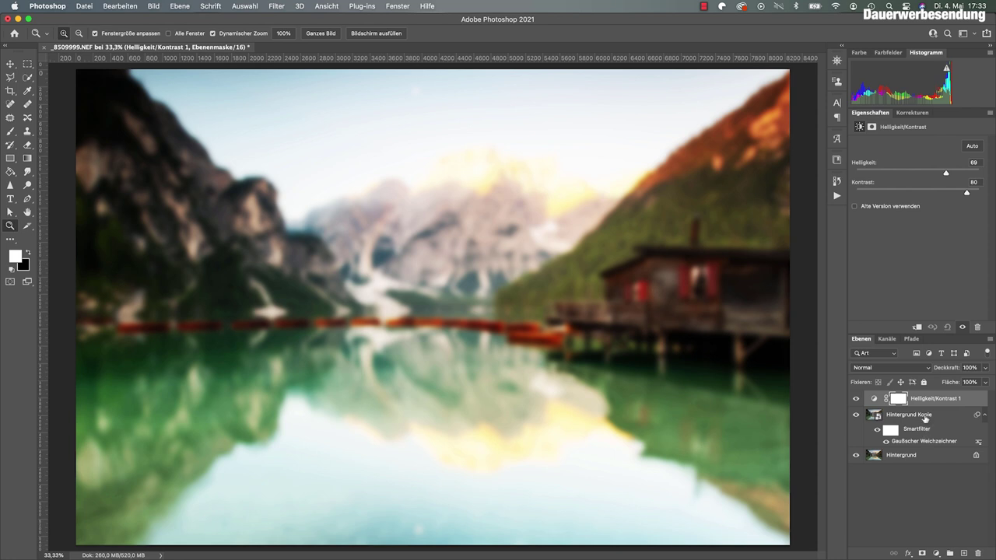
# Group the brightness/contrast adjustment and blurred copy into Gruppe 1
pyautogui.click(927, 418)
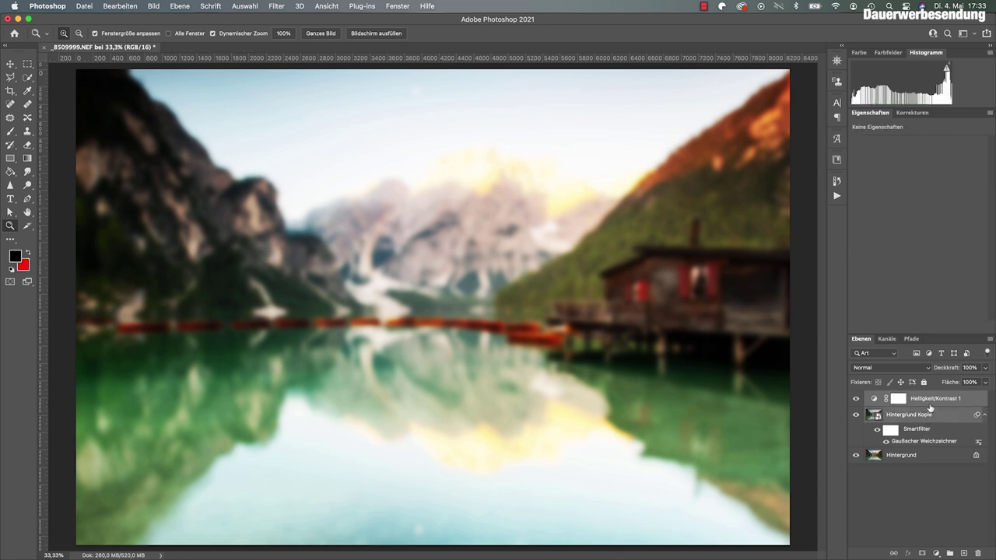
pyautogui.hotkey('ctrl', 'z')
pyautogui.hotkey('ctrl', 'g')
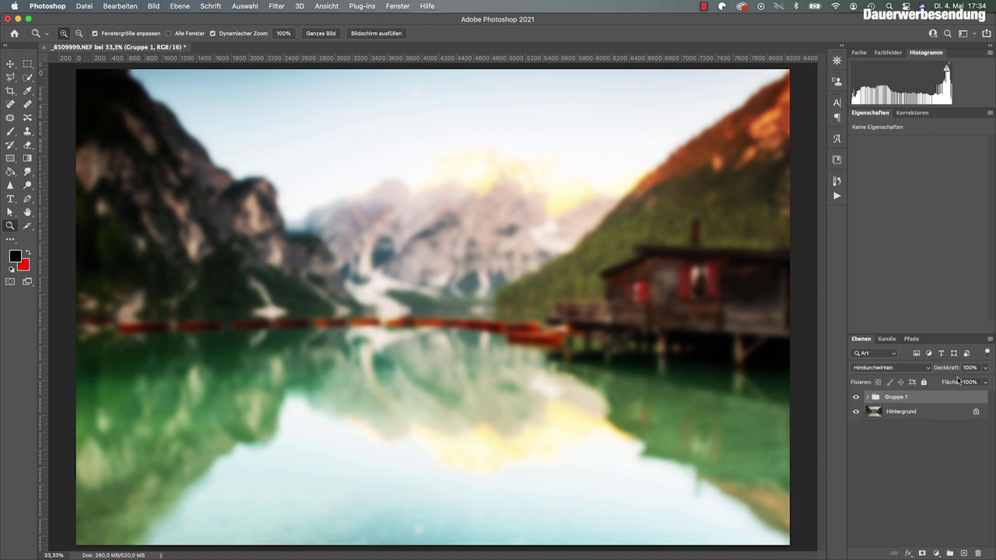
# Set Gruppe 1's opacity to 10% and deselect the group
pyautogui.click(986, 368)
pyautogui.moveTo(986, 383); pyautogui.dragTo(925, 384)
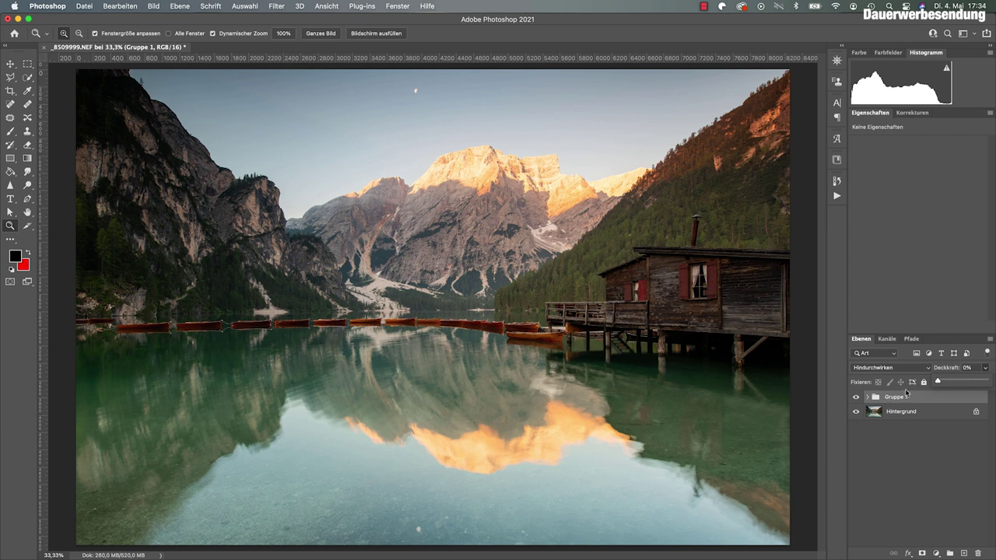
pyautogui.moveTo(940, 382); pyautogui.dragTo(946, 382)
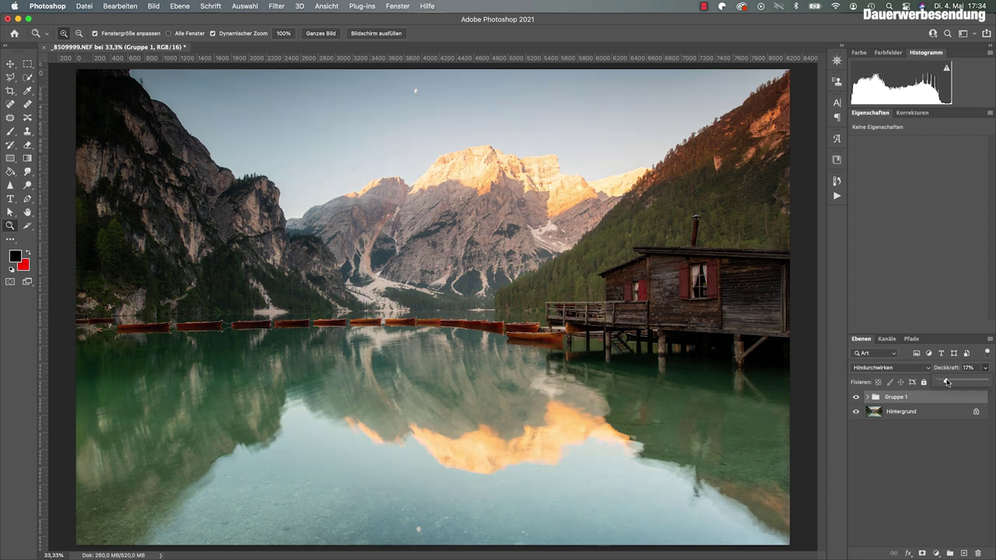
pyautogui.moveTo(947, 382); pyautogui.dragTo(945, 382)
pyautogui.moveTo(943, 382); pyautogui.dragTo(949, 384)
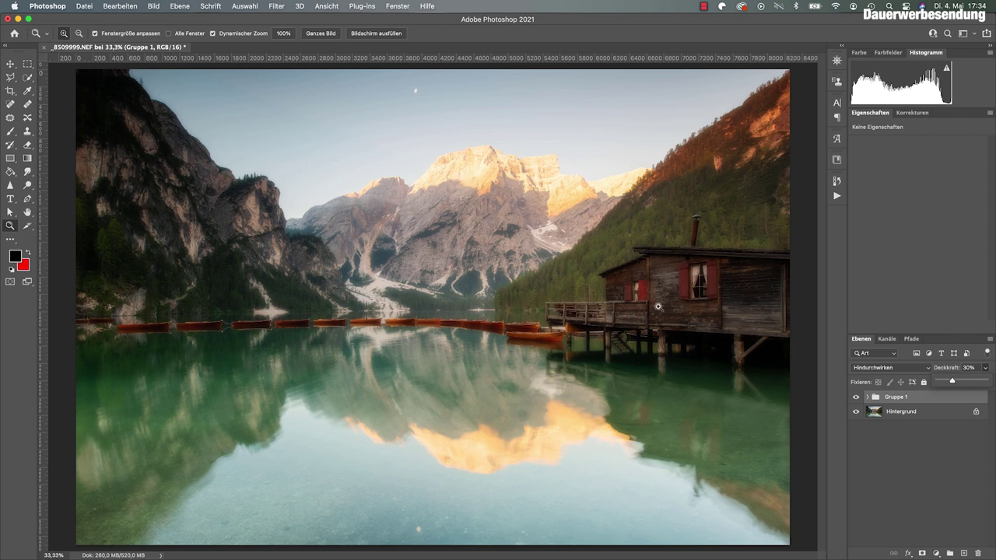
pyautogui.moveTo(950, 382); pyautogui.dragTo(948, 382)
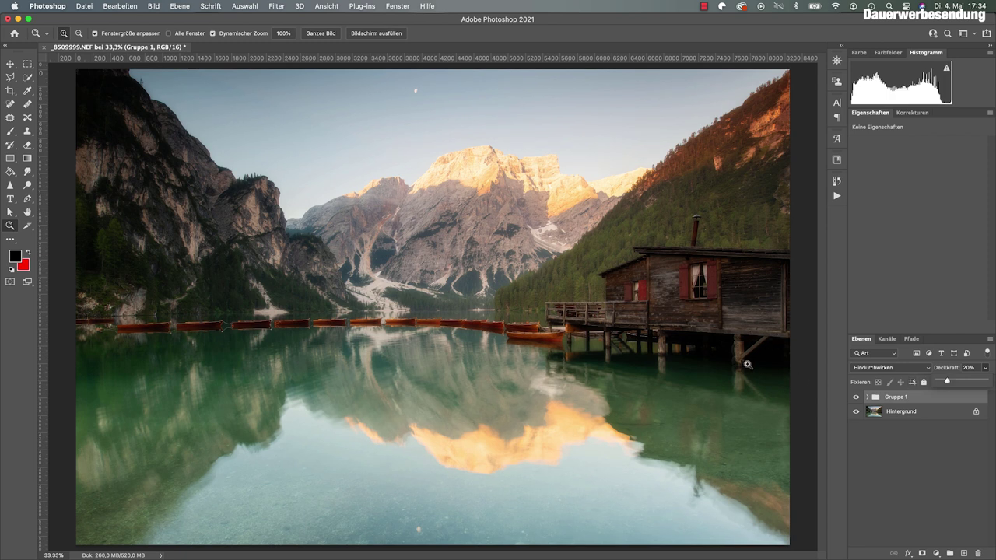
pyautogui.moveTo(947, 382); pyautogui.dragTo(942, 383)
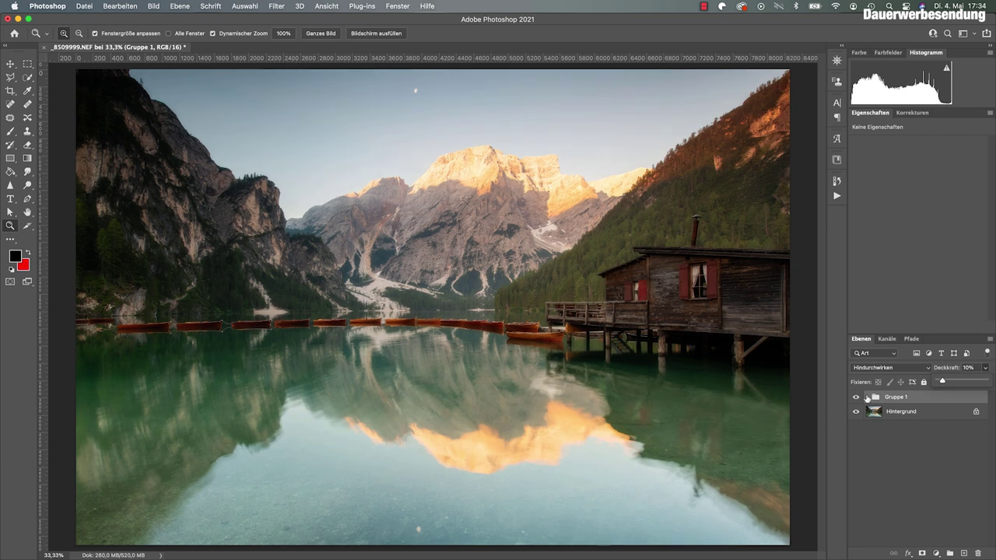
pyautogui.click(887, 449)
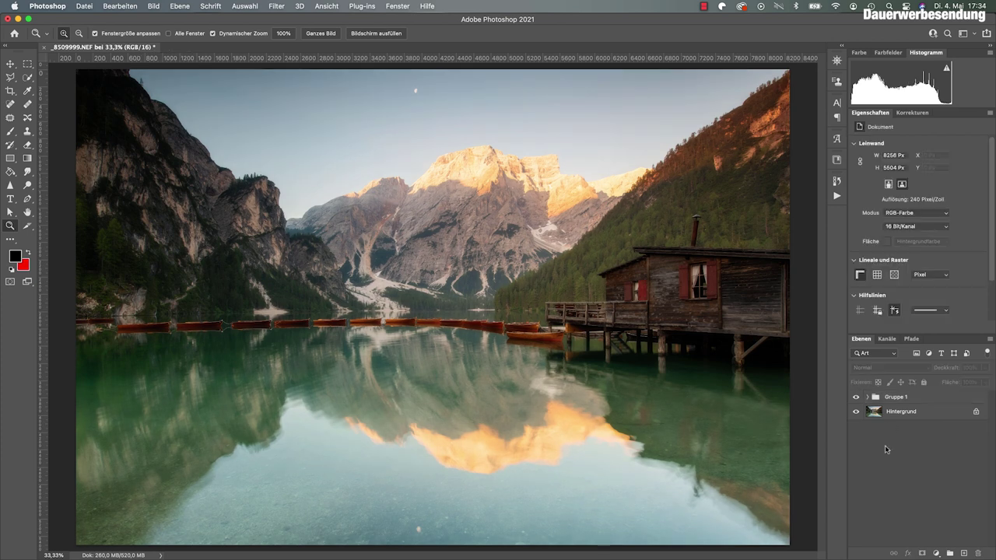
# Zoom to 100% on the mountain face and toggle Gruppe 1 to compare the glow
pyautogui.click(855, 398)
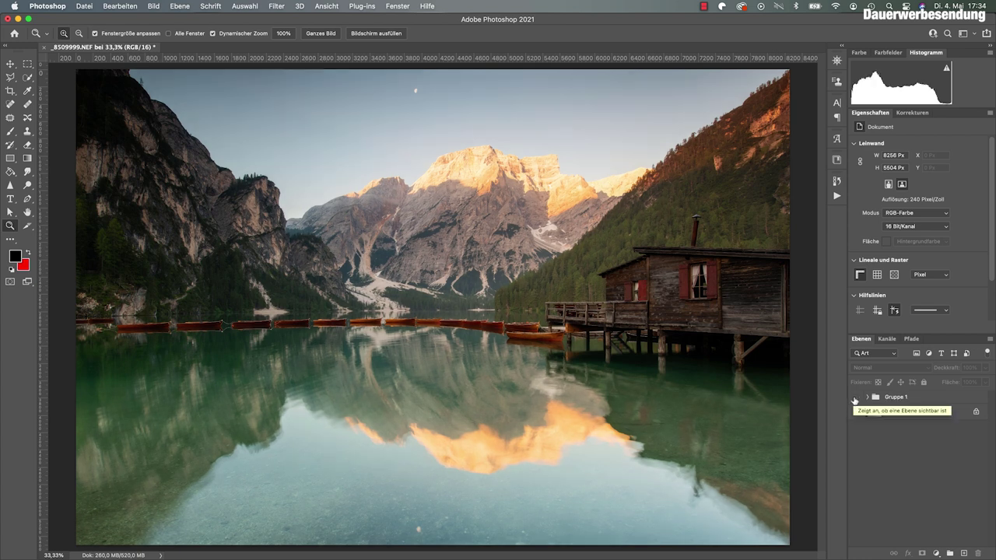
pyautogui.click(855, 398)
pyautogui.click(855, 398)
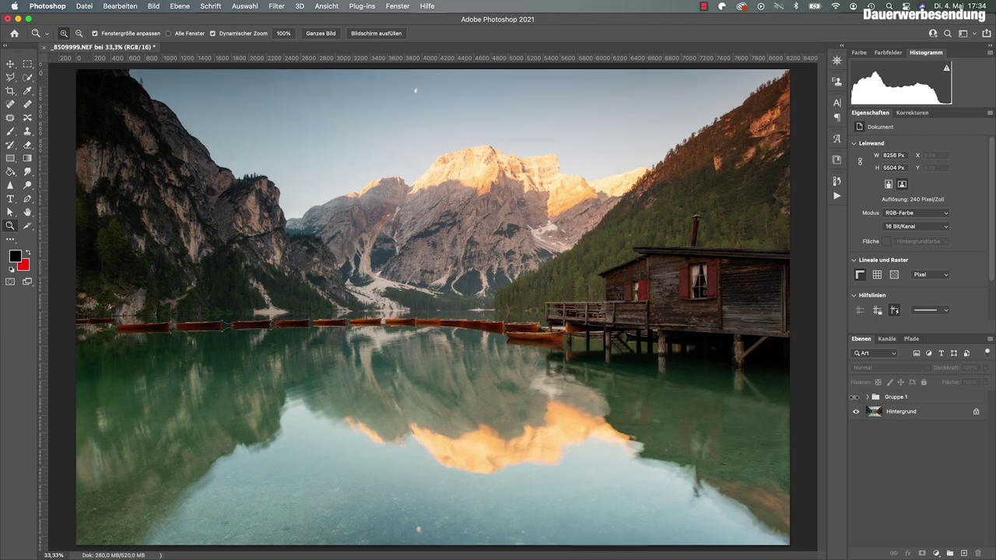
pyautogui.click(391, 232)
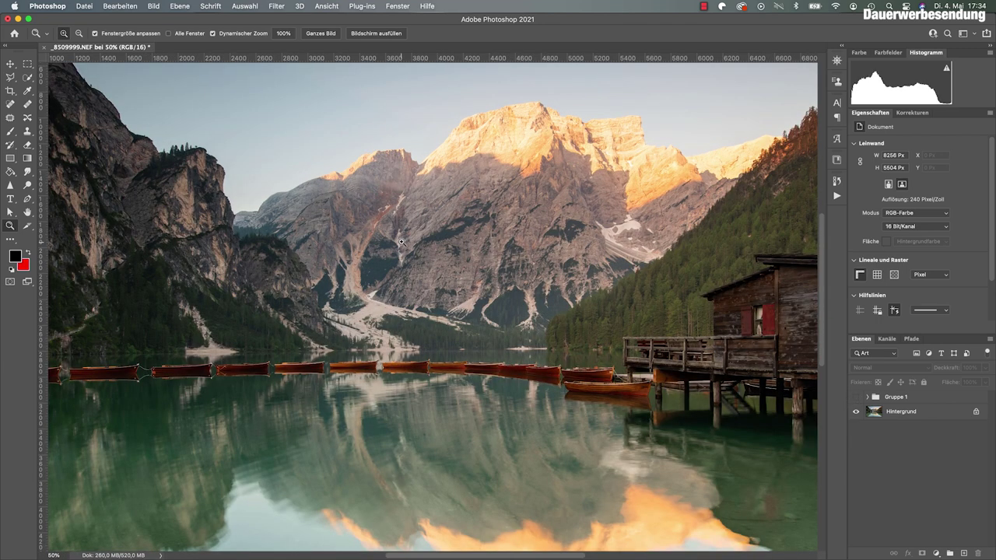
pyautogui.click(402, 242)
pyautogui.click(401, 242)
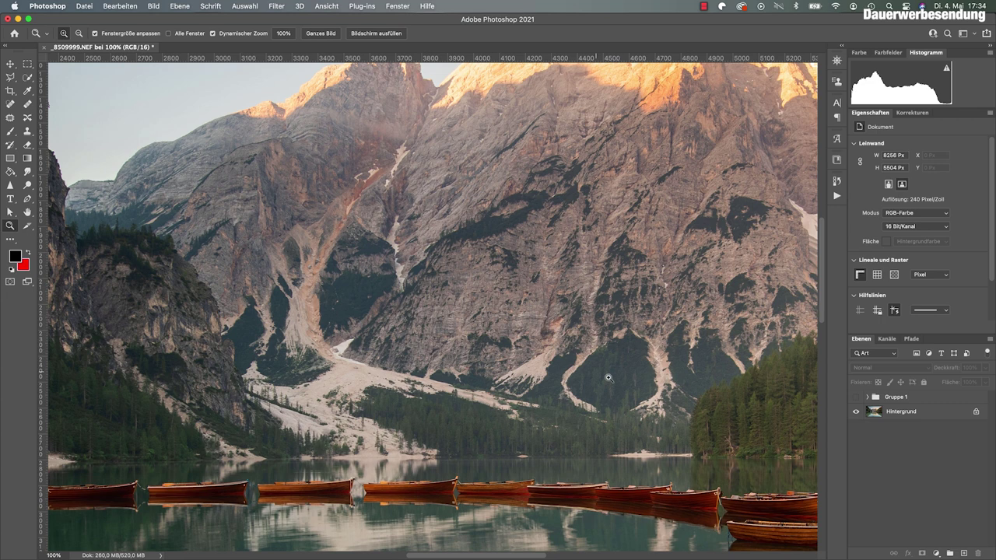
pyautogui.click(855, 398)
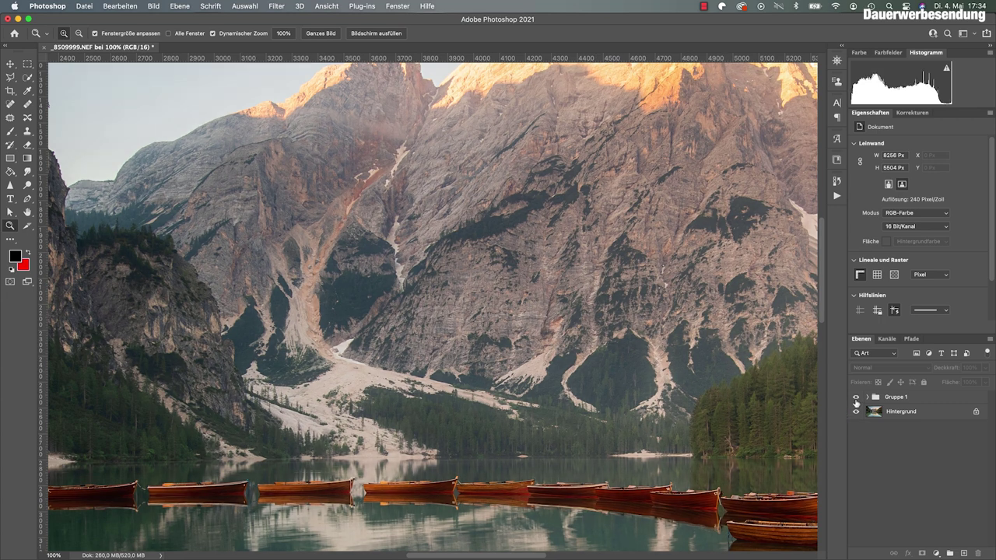
pyautogui.click(855, 397)
pyautogui.click(855, 398)
pyautogui.click(855, 398)
pyautogui.click(855, 397)
# Zoom back out to the whole photo and expand Gruppe 1 to show its layers
pyautogui.press('alt')
pyautogui.keyDown('alt'); pyautogui.click(416, 308); pyautogui.keyUp('alt')
pyautogui.keyDown('alt'); pyautogui.click(428, 311); pyautogui.keyUp('alt')
pyautogui.keyDown('alt'); pyautogui.click(439, 315); pyautogui.keyUp('alt')
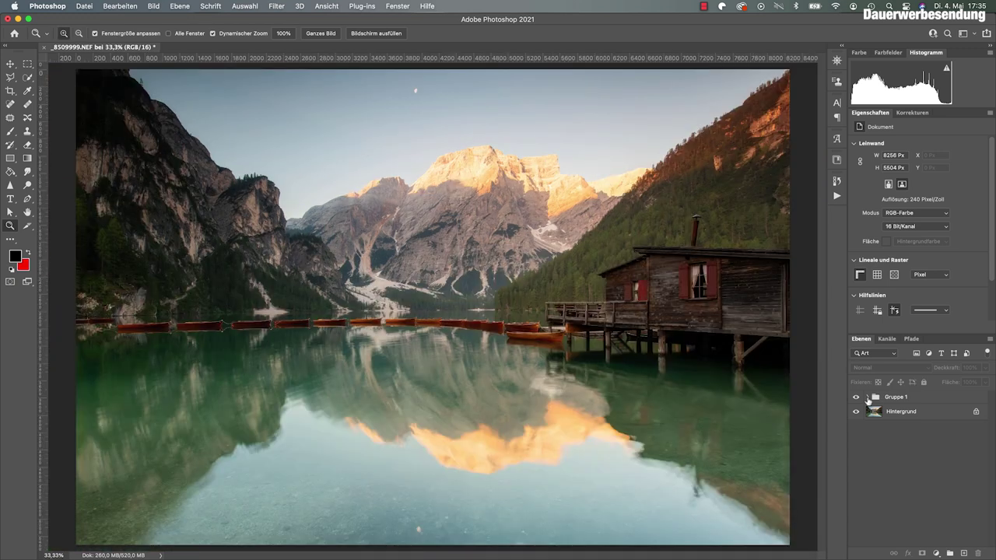
pyautogui.click(868, 398)
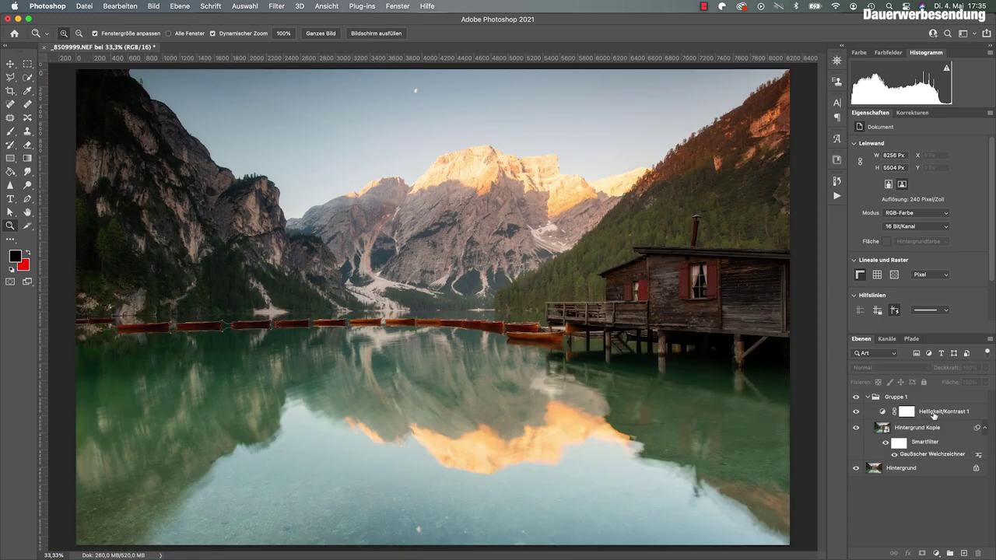
# Lower Helligkeit/Kontrast 1 brightness to 54, check it by toggling the group, then collapse it
pyautogui.click(935, 416)
pyautogui.click(882, 412)
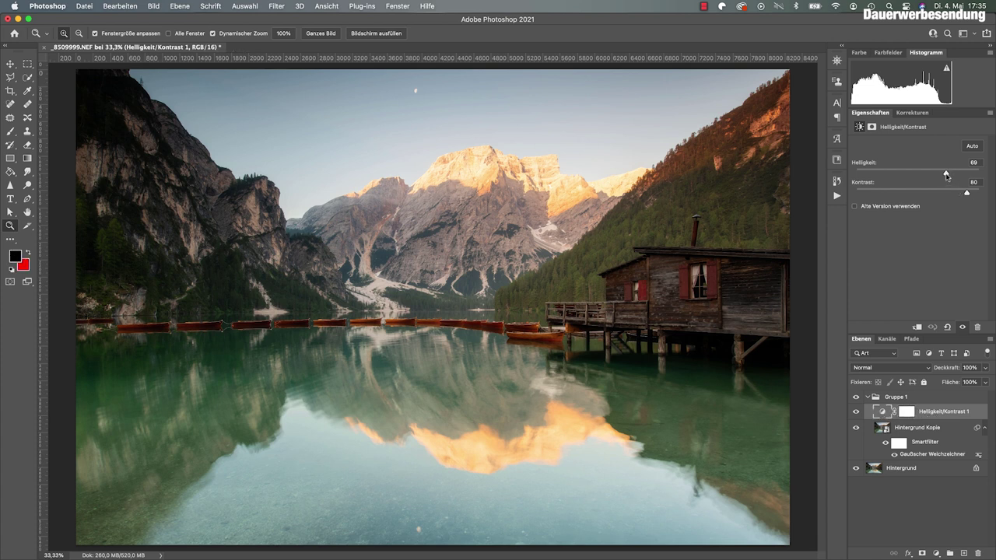
pyautogui.moveTo(943, 176); pyautogui.dragTo(939, 178)
pyautogui.click(856, 399)
pyautogui.click(857, 398)
pyautogui.click(868, 397)
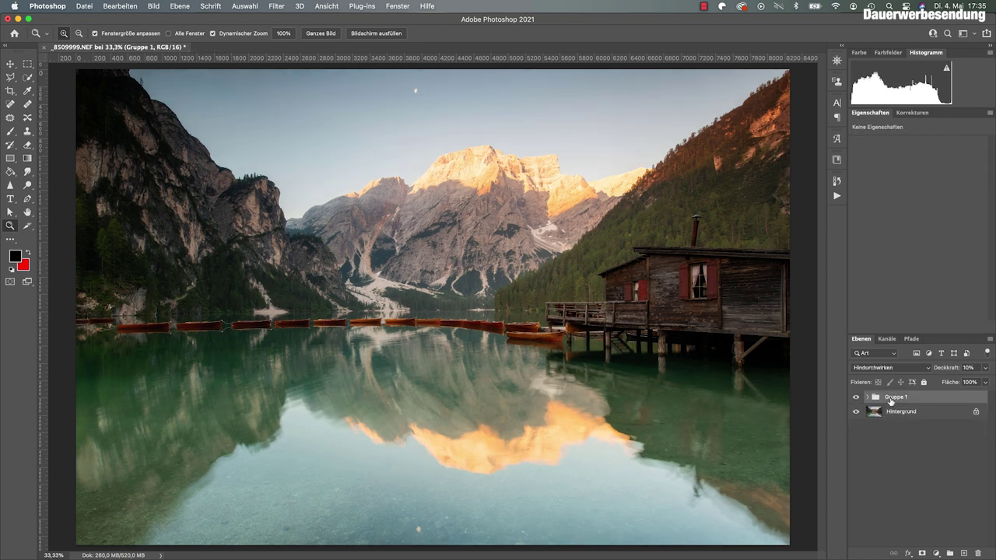
# Rename Gruppe 1 to 'Orton Effekt' and add a white layer mask to it
pyautogui.write('Orton Effe')
pyautogui.write('kt')
pyautogui.press('Return')
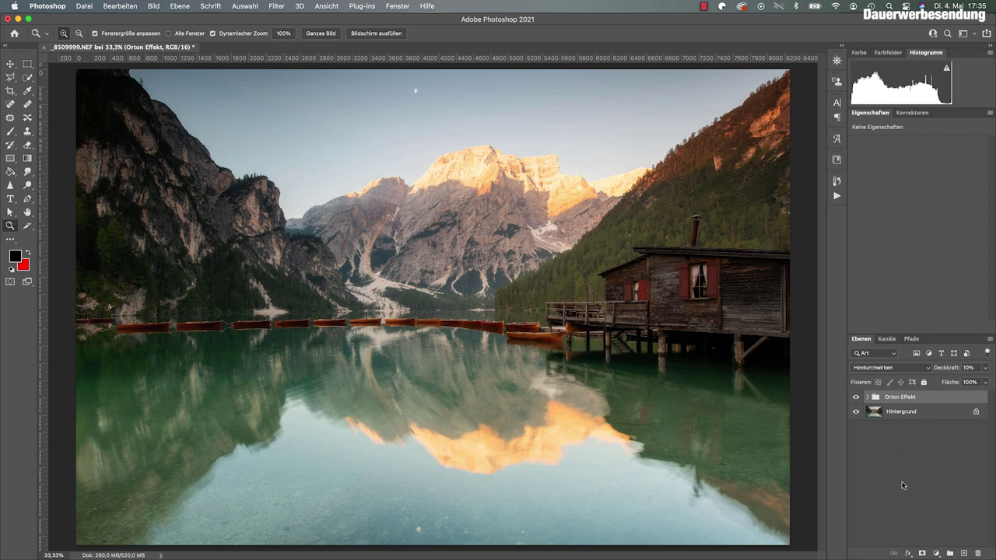
pyautogui.click(923, 554)
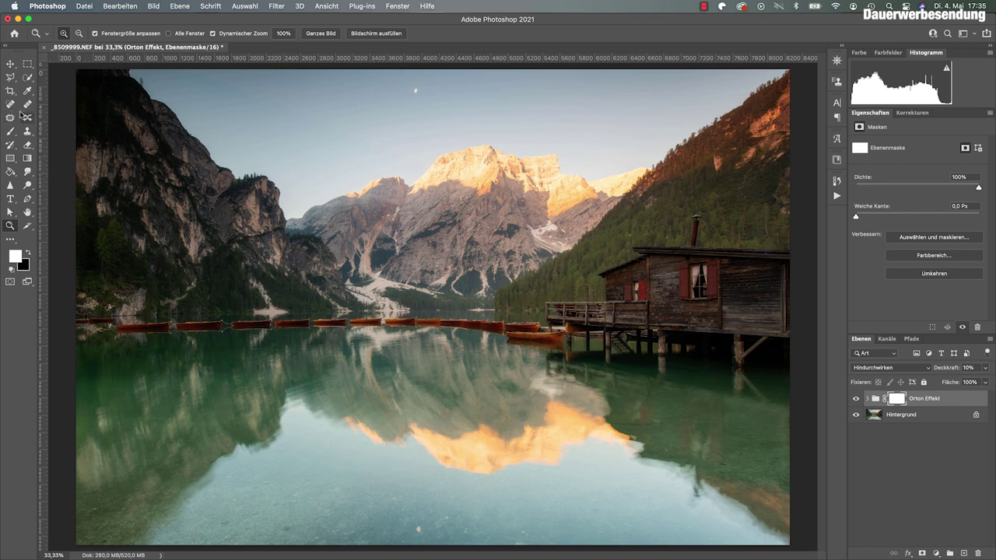
# Pick the Brush with black foreground and invert the Orton Effekt mask to hide the glow
pyautogui.click(26, 253)
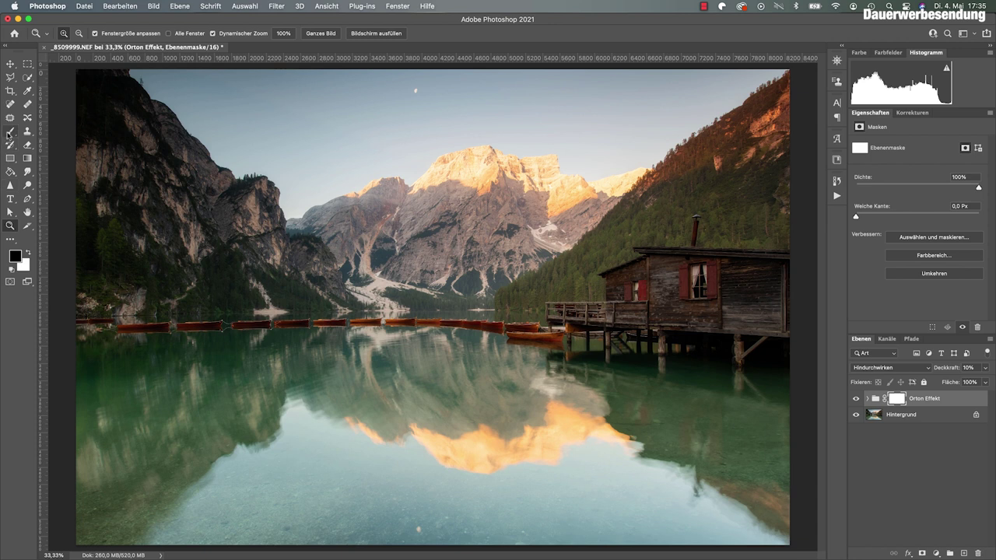
pyautogui.click(10, 132)
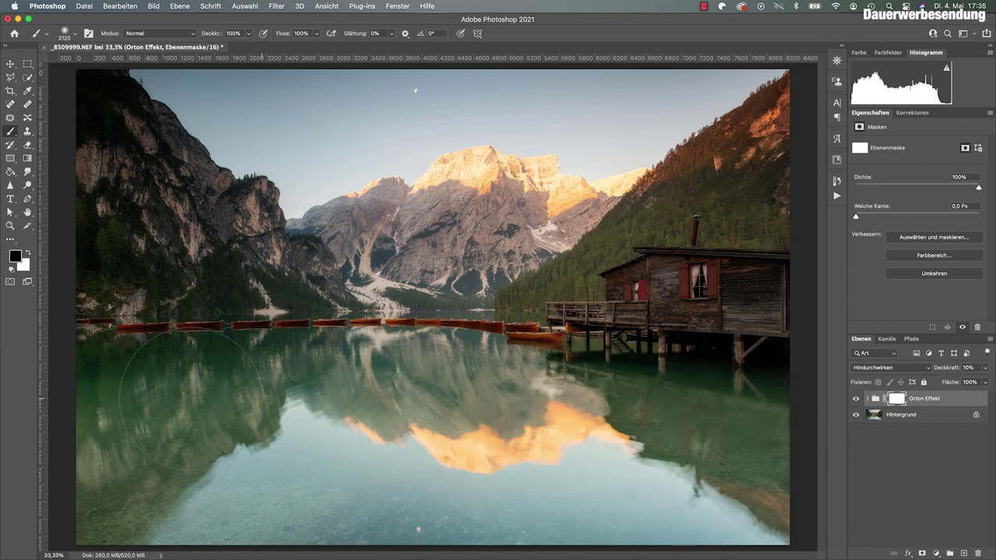
pyautogui.hotkey('ctrl', 'i')
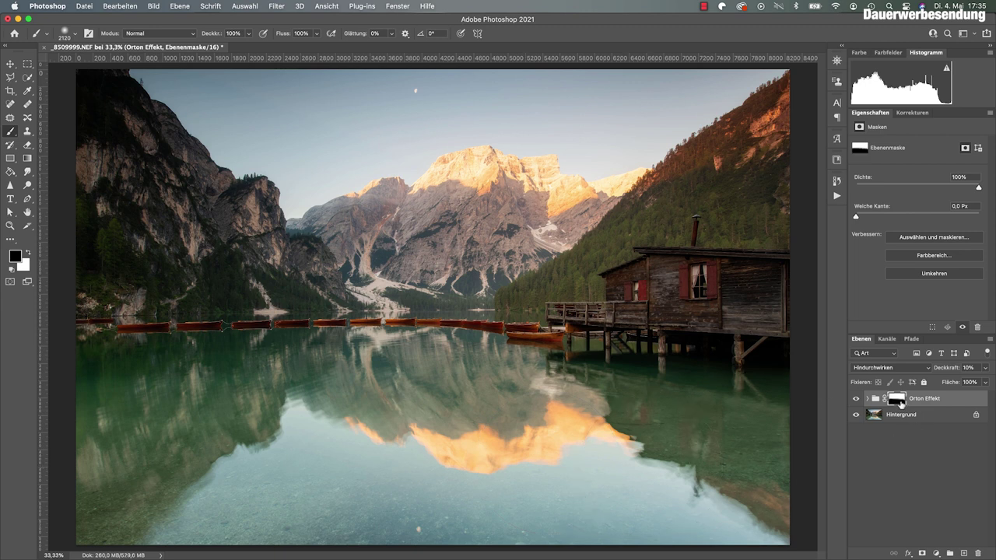